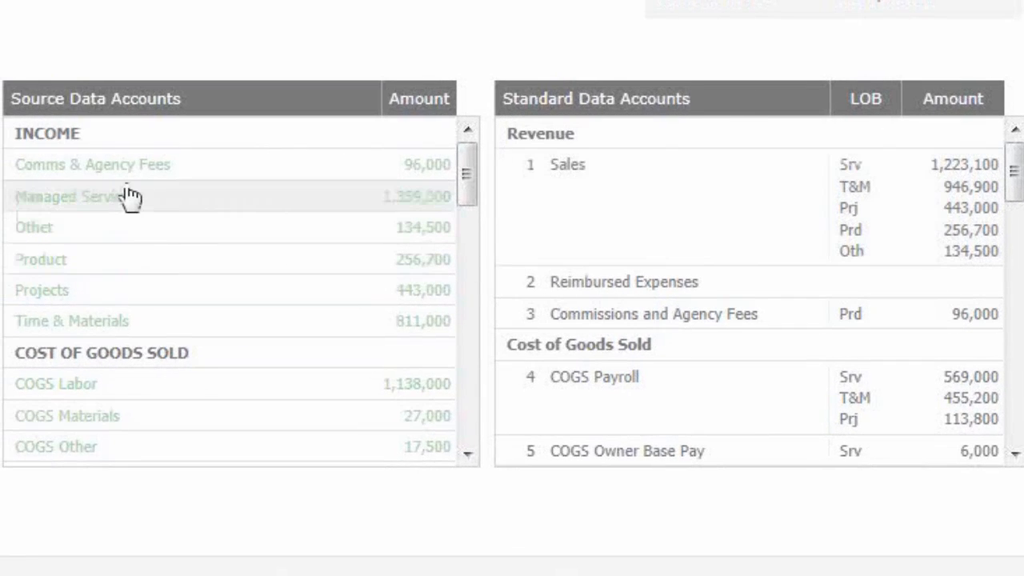
- Allocate the Managed Services account's Sales mapping 100% to Srv and 0% to T&M, and save the allocations
{"action": "left_click", "coordinate": [62, 201]}
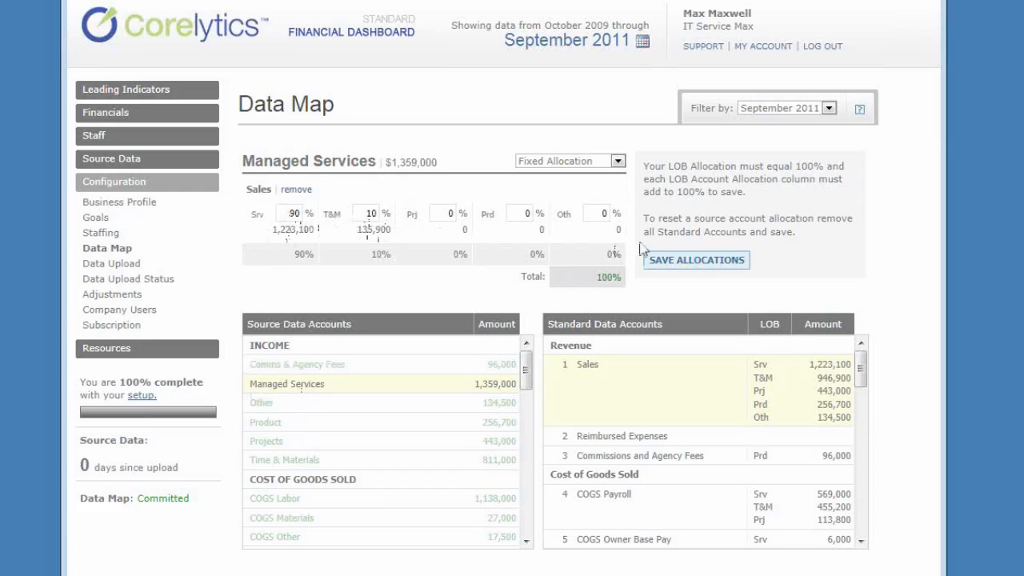
{"action": "double_click", "coordinate": [277, 213]}
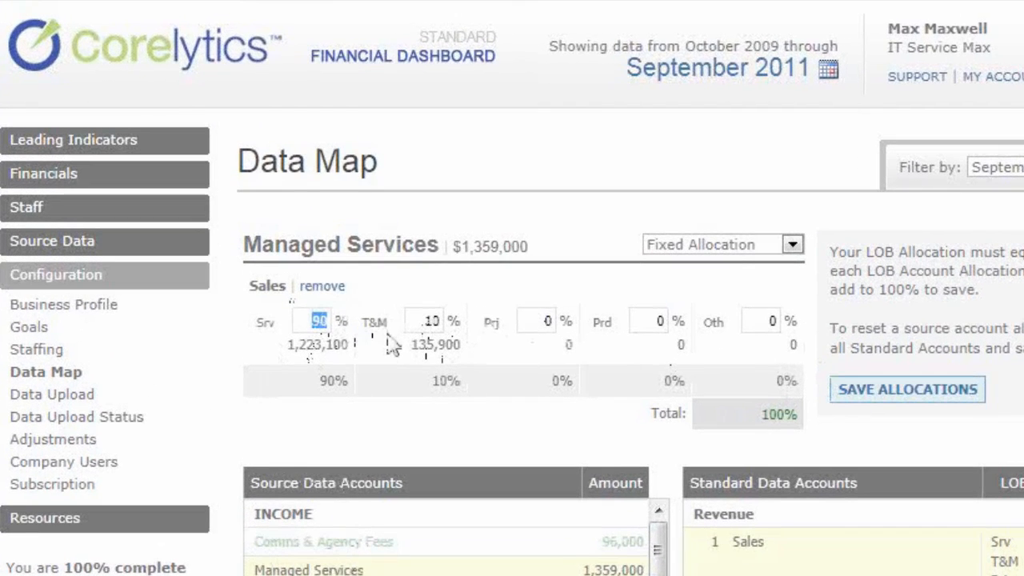
{"action": "type", "text": "100"}
{"action": "key", "text": "Tab"}
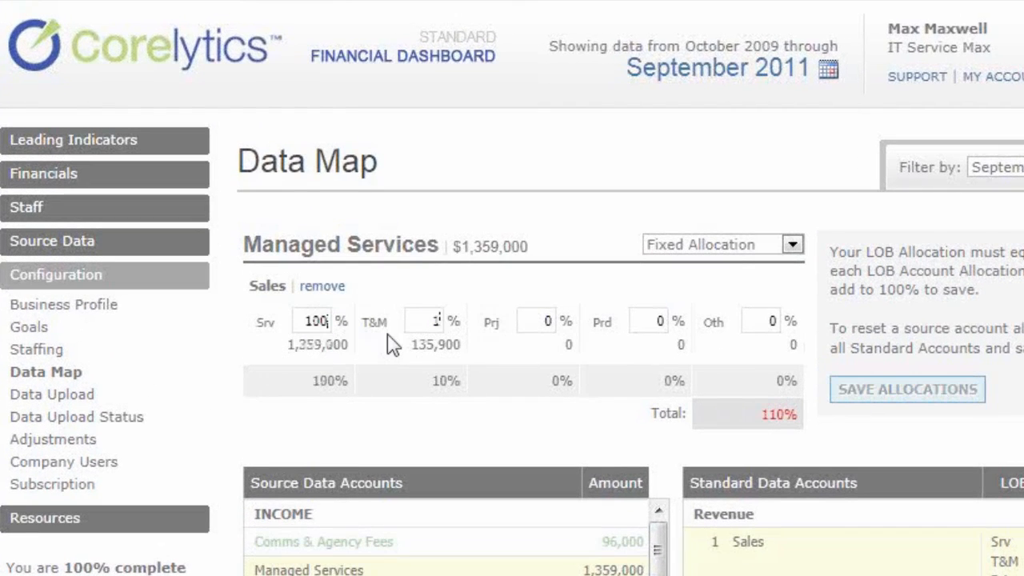
{"action": "key", "text": "BackSpace"}
{"action": "key", "text": "BackSpace"}
{"action": "type", "text": "0"}
{"action": "key", "text": "Tab"}
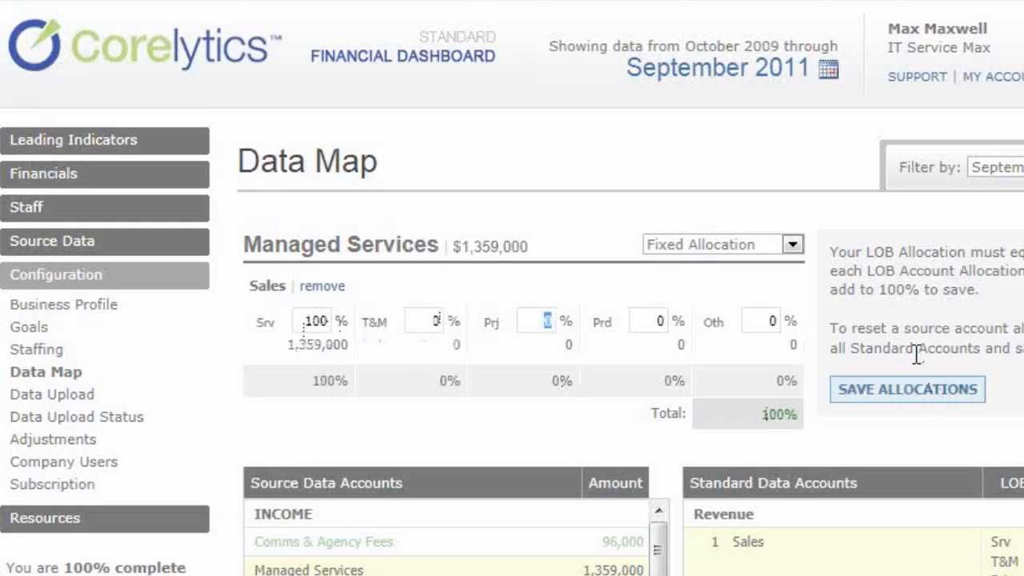
{"action": "left_click", "coordinate": [888, 399]}
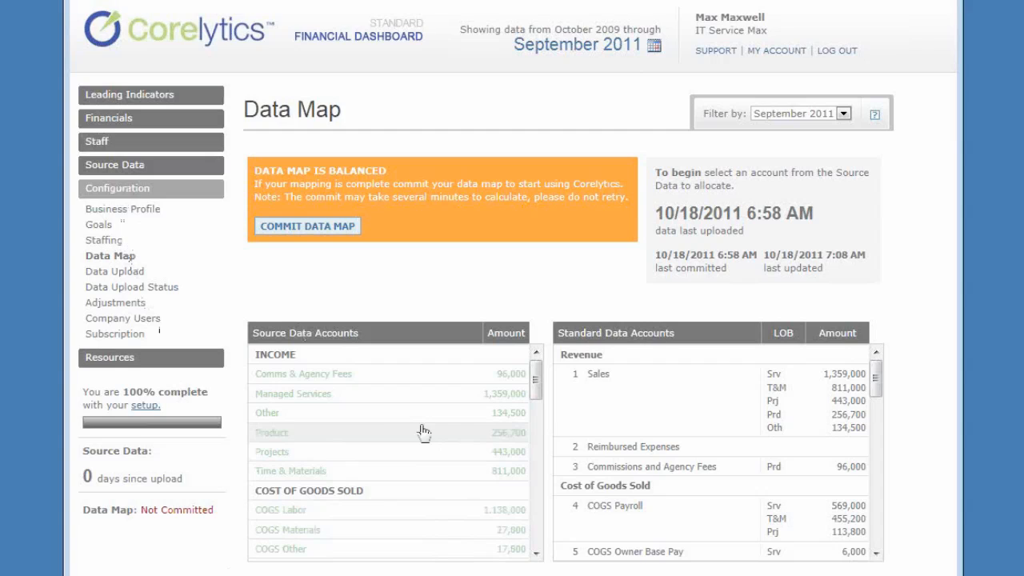
- Review the Sales allocations of the Other and Product income accounts and look through the standard accounts
{"action": "left_click", "coordinate": [314, 418]}
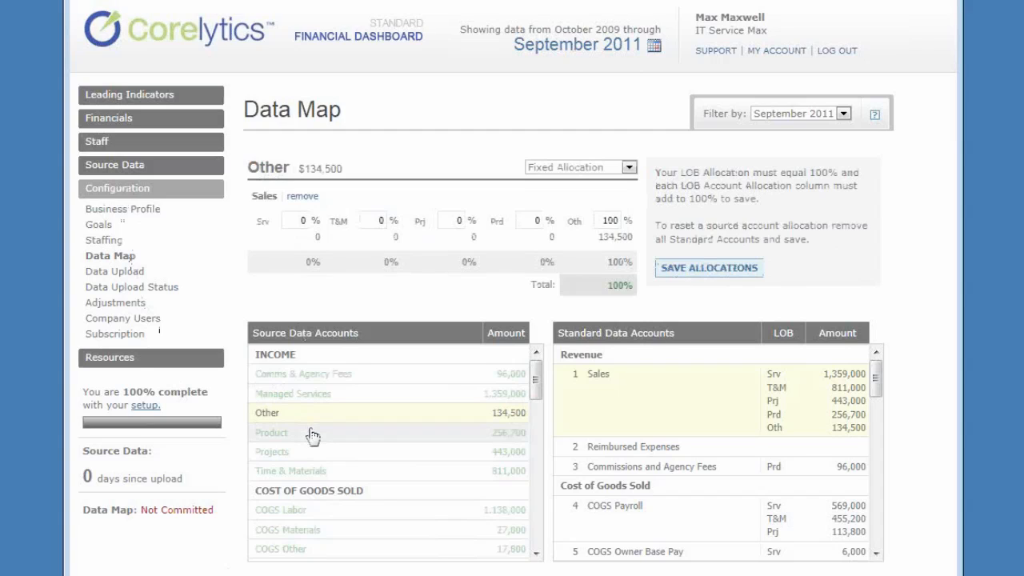
{"action": "left_click", "coordinate": [312, 433]}
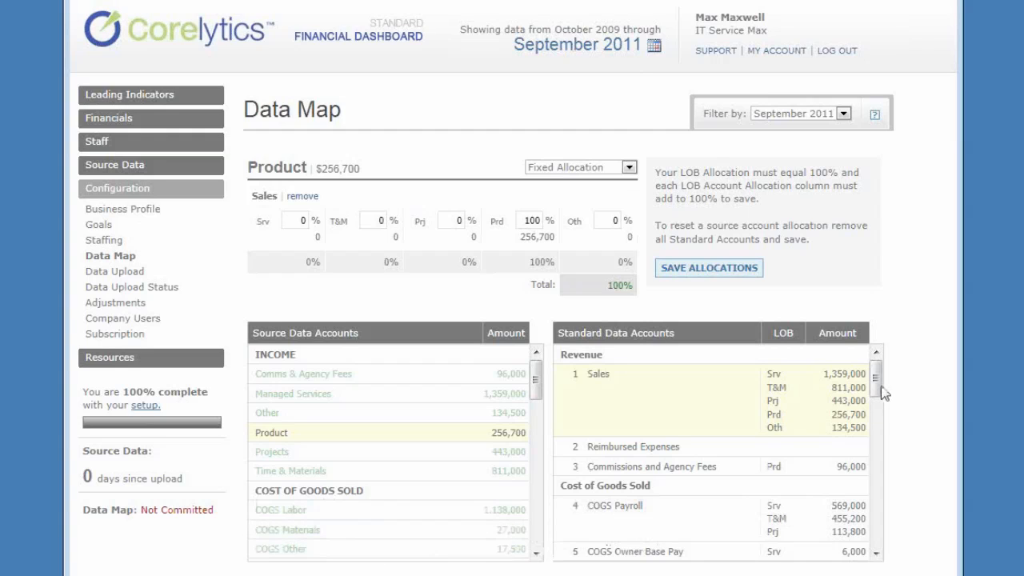
{"action": "left_click_drag", "start_coordinate": [877, 380], "coordinate": [876, 435]}
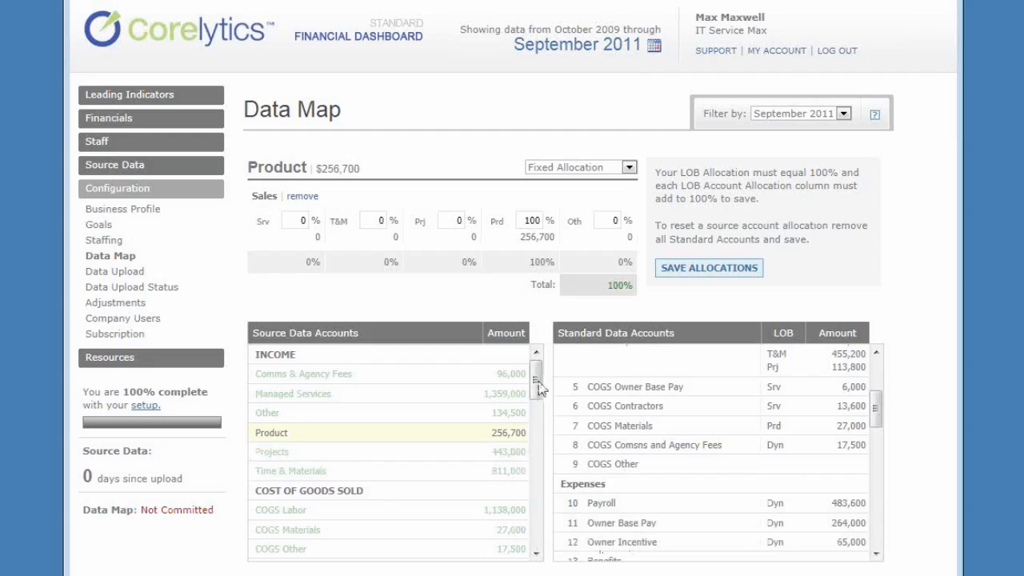
- Remove the COGS Owner Comp account's current mapping and map it again to the COGS Owner Base Pay standard account
{"action": "mouse_move", "coordinate": [536, 388]}
{"action": "left_mouse_down"}
{"action": "mouse_move", "coordinate": [550, 428]}
{"action": "mouse_move", "coordinate": [536, 420]}
{"action": "mouse_move", "coordinate": [538, 387]}
{"action": "left_mouse_up"}
{"action": "scroll", "coordinate": [537, 386], "scroll_direction": "down", "scroll_amount": 1}
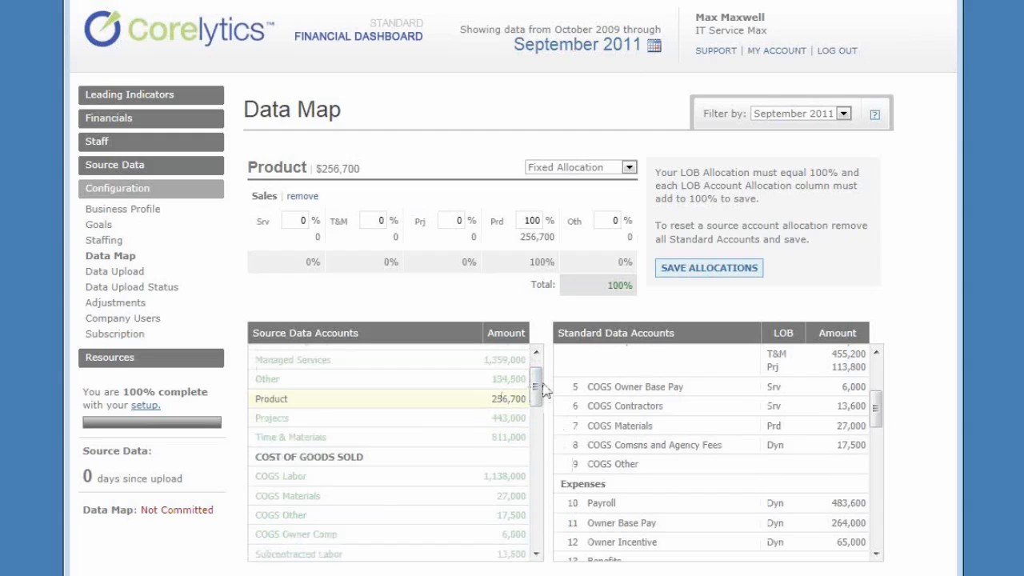
{"action": "mouse_move", "coordinate": [542, 388]}
{"action": "left_mouse_down"}
{"action": "mouse_move", "coordinate": [540, 421]}
{"action": "mouse_move", "coordinate": [539, 400]}
{"action": "left_mouse_up"}
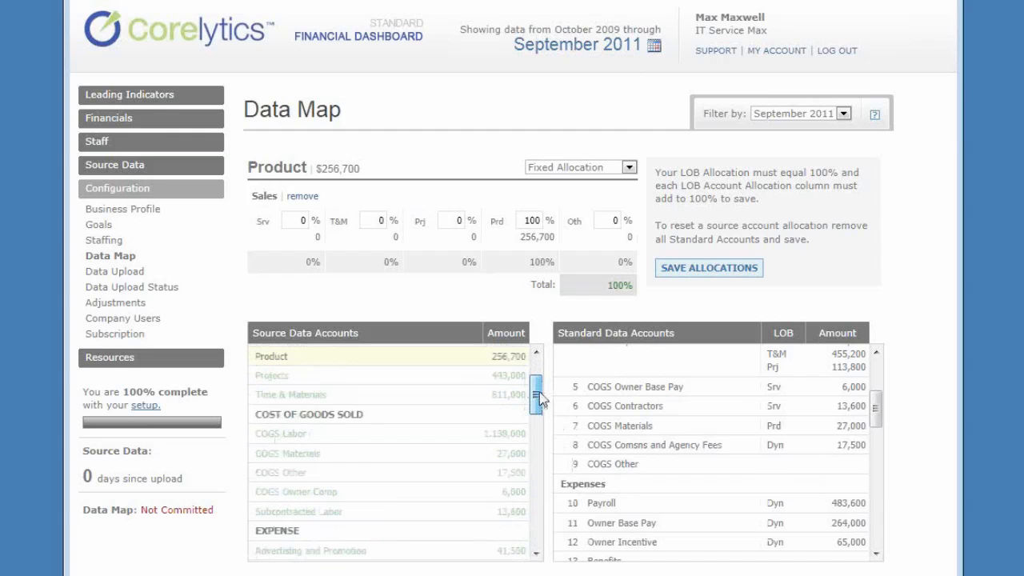
{"action": "left_click", "coordinate": [282, 496]}
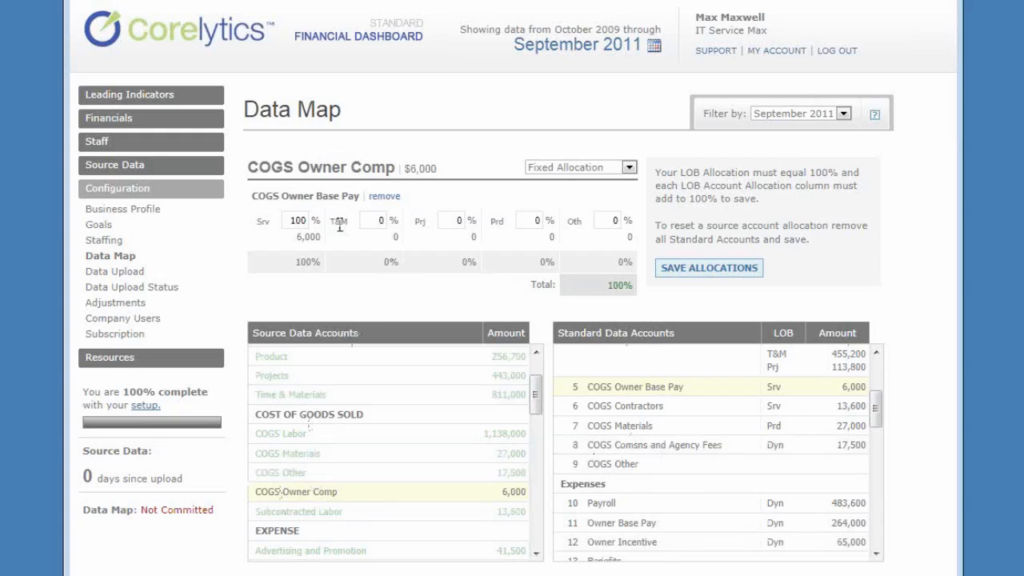
{"action": "left_click", "coordinate": [384, 197]}
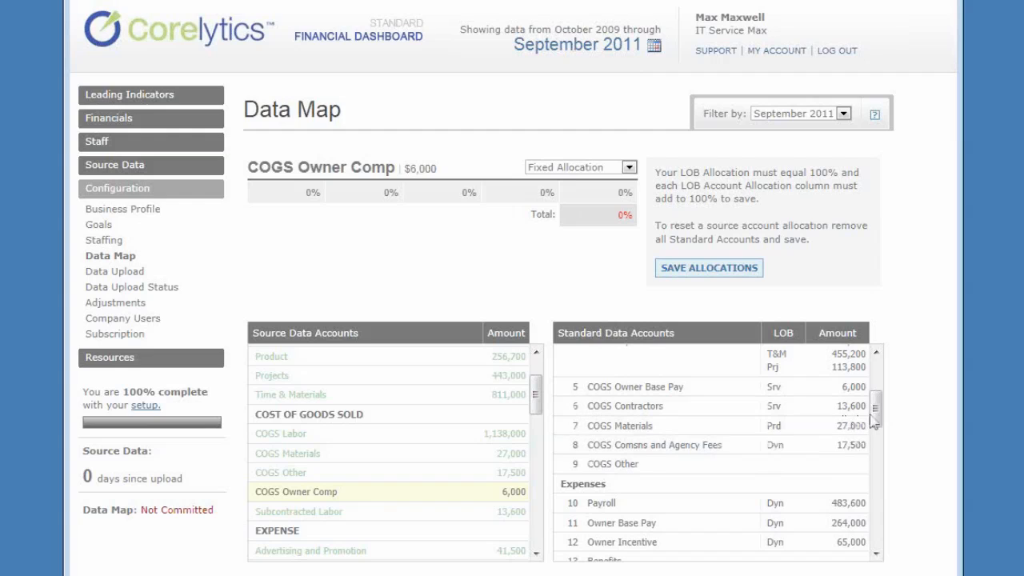
{"action": "mouse_move", "coordinate": [876, 412]}
{"action": "left_mouse_down"}
{"action": "mouse_move", "coordinate": [879, 437]}
{"action": "mouse_move", "coordinate": [898, 432]}
{"action": "mouse_move", "coordinate": [875, 412]}
{"action": "left_mouse_up"}
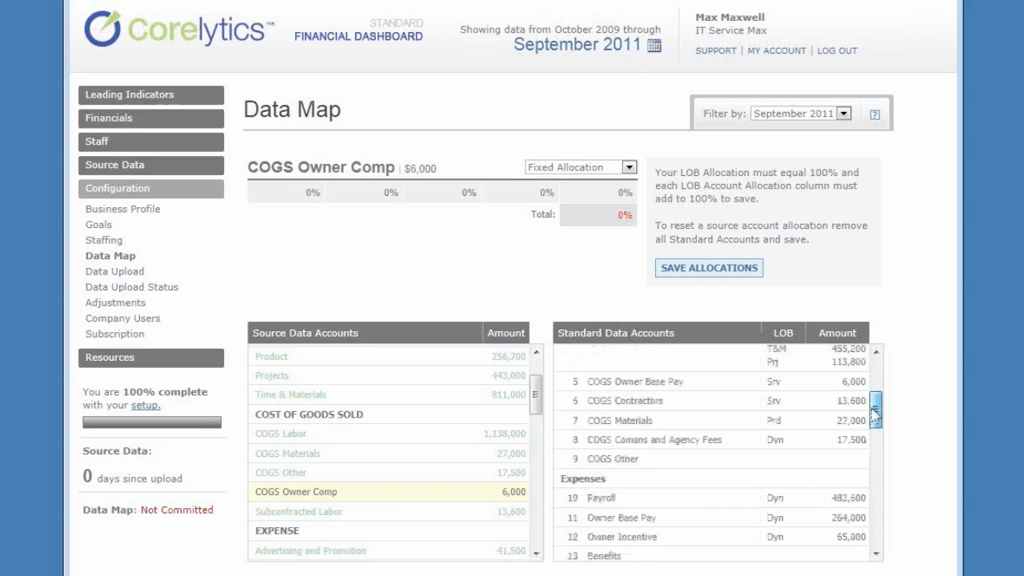
{"action": "left_click", "coordinate": [604, 385]}
- Split the COGS Owner Base Pay allocation 50% to Srv and 50% to T&M, and save the allocations
{"action": "left_click", "coordinate": [293, 222]}
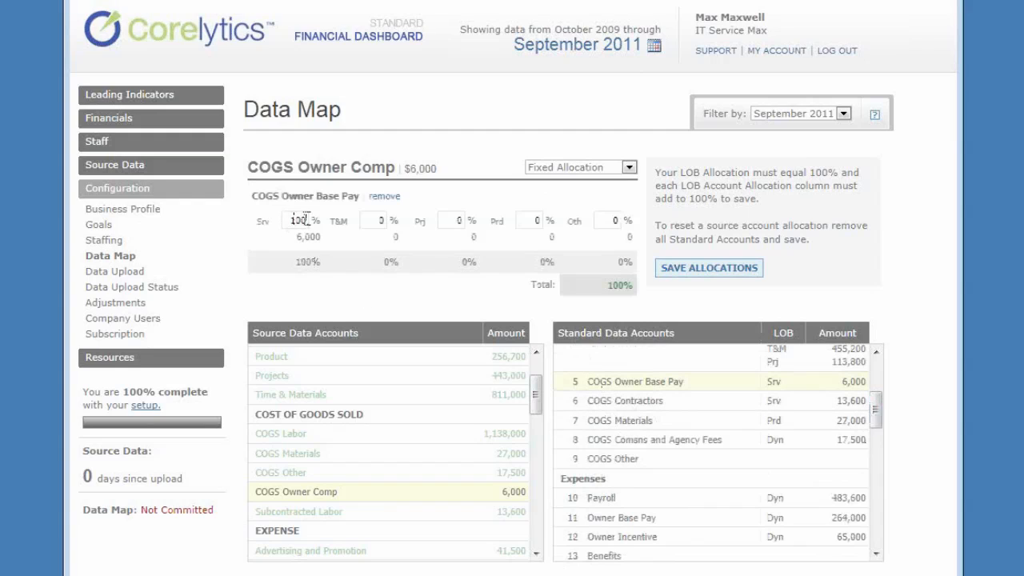
{"action": "double_click", "coordinate": [293, 221]}
{"action": "type", "text": "50"}
{"action": "key", "text": "Tab"}
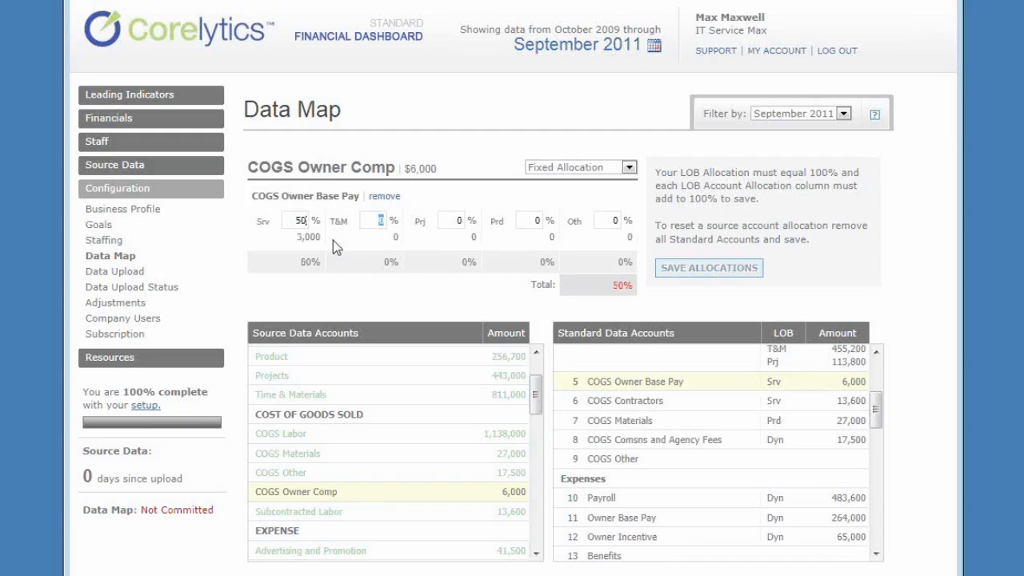
{"action": "type", "text": "50"}
{"action": "key", "text": "Tab"}
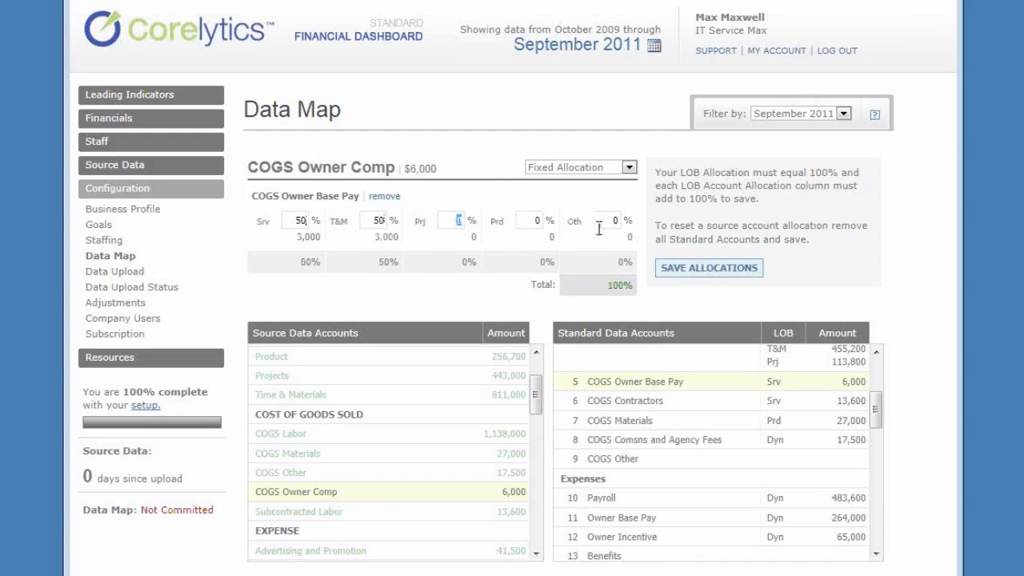
{"action": "left_click", "coordinate": [667, 272]}
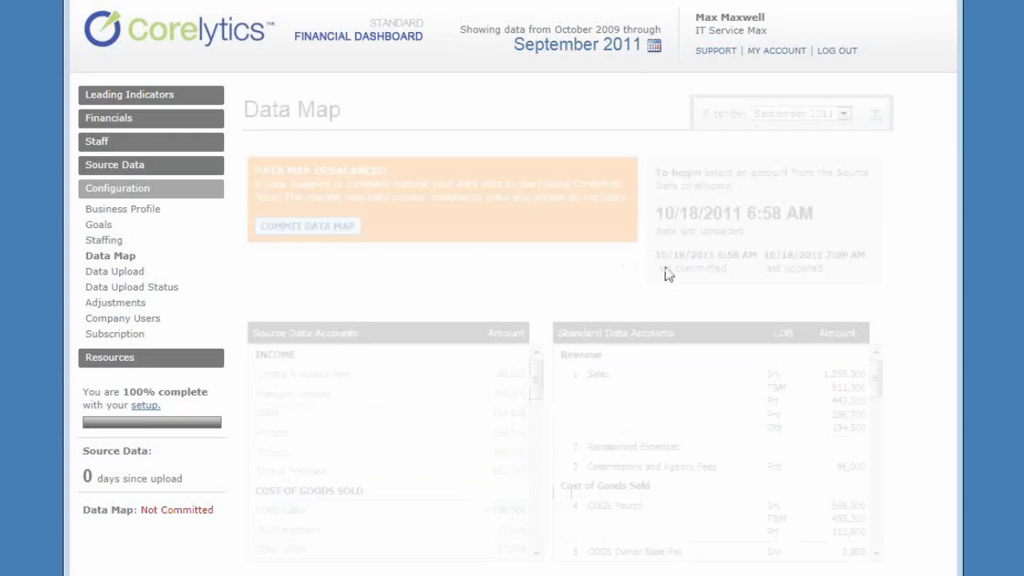
- Open the Advertising and Promotion expense account and choose Dynamic Allocation as its allocation type
{"action": "left_click", "coordinate": [536, 559]}
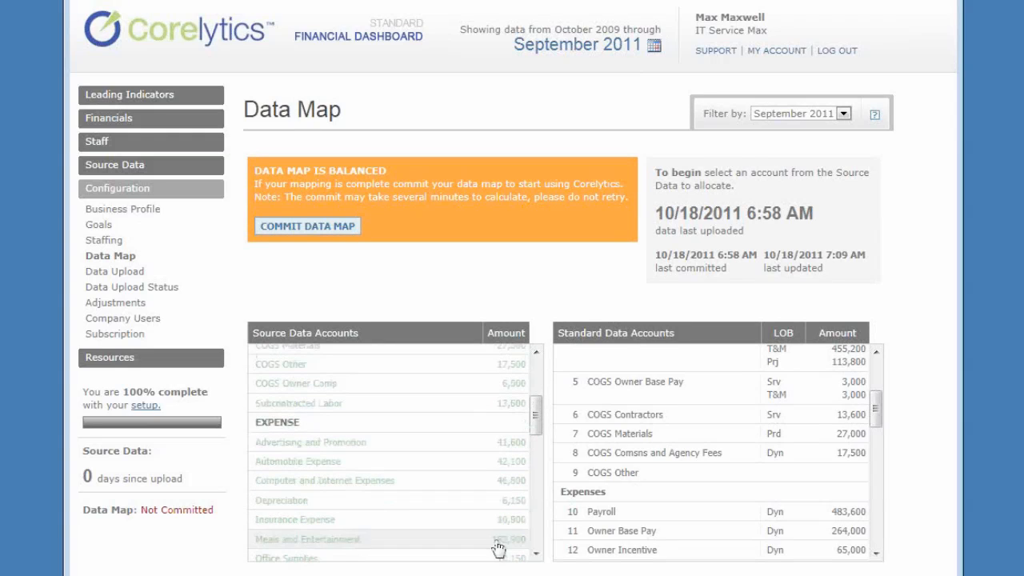
{"action": "left_click", "coordinate": [298, 447]}
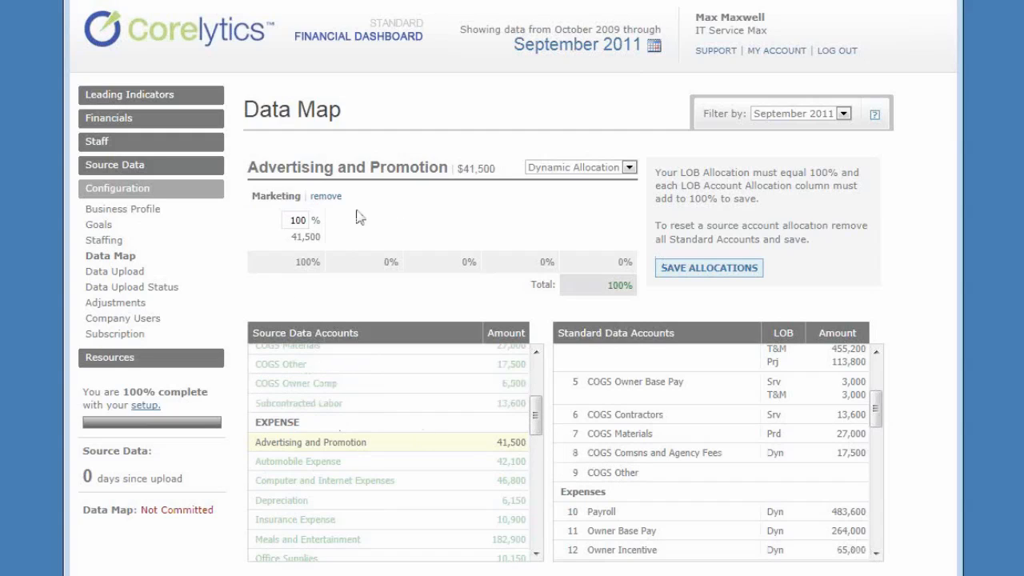
{"action": "left_click", "coordinate": [630, 169]}
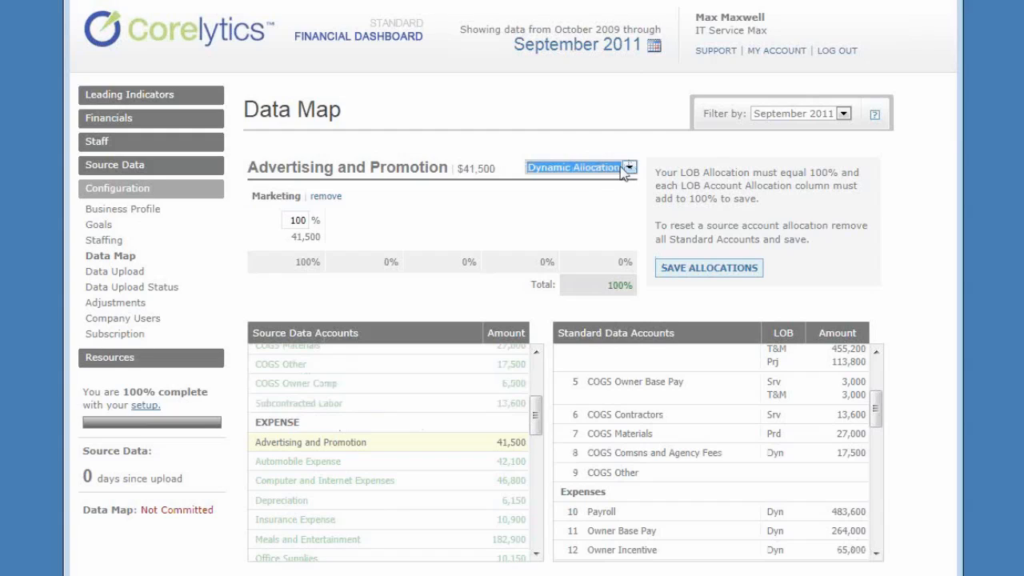
{"action": "left_click", "coordinate": [631, 169]}
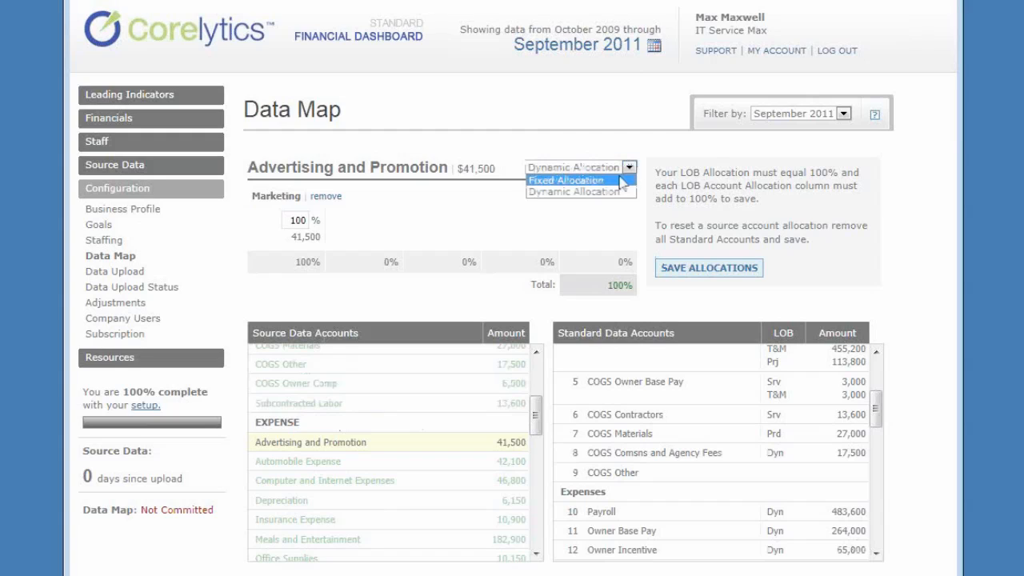
{"action": "left_click", "coordinate": [621, 192]}
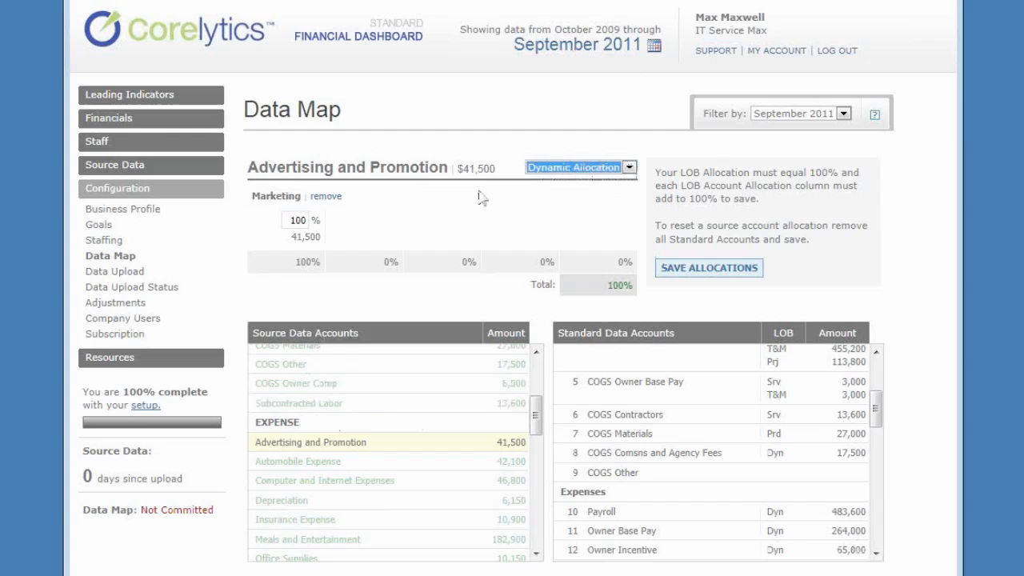
- Remove the Advertising and Promotion mapping, map the account again to the Marketing standard account, and save the allocations
{"action": "left_click", "coordinate": [328, 198]}
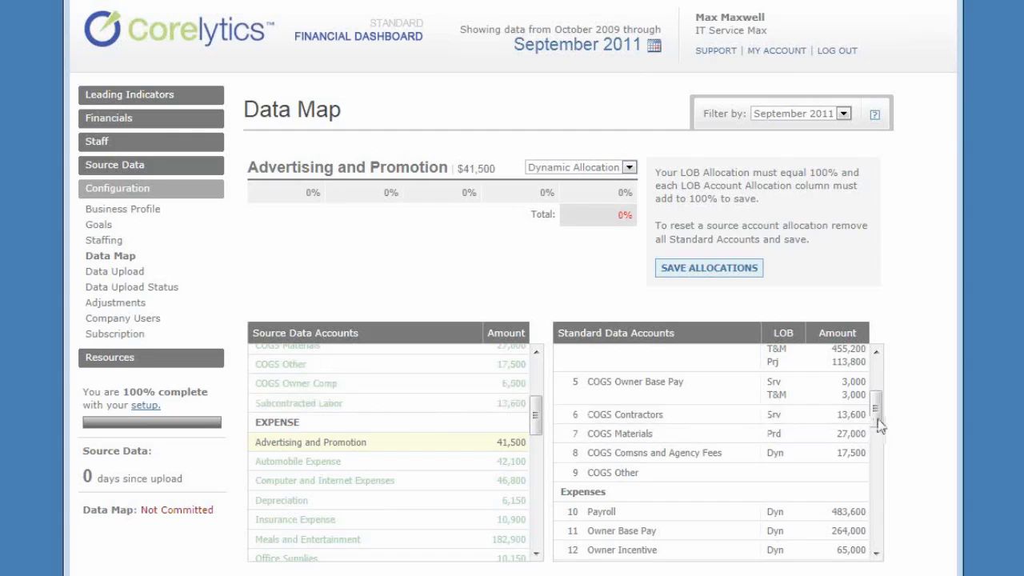
{"action": "left_click_drag", "start_coordinate": [880, 427], "coordinate": [886, 475]}
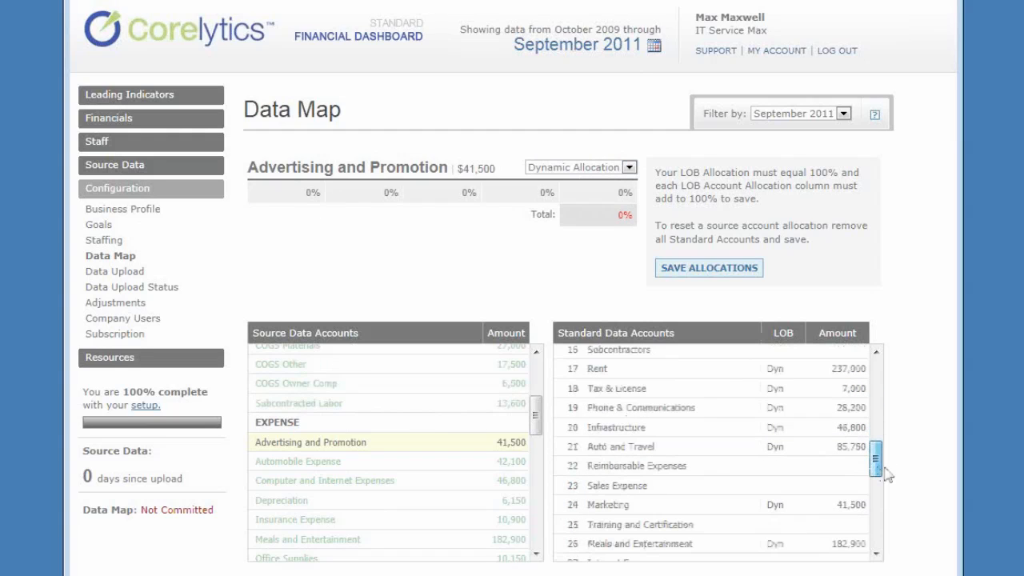
{"action": "left_click", "coordinate": [632, 507]}
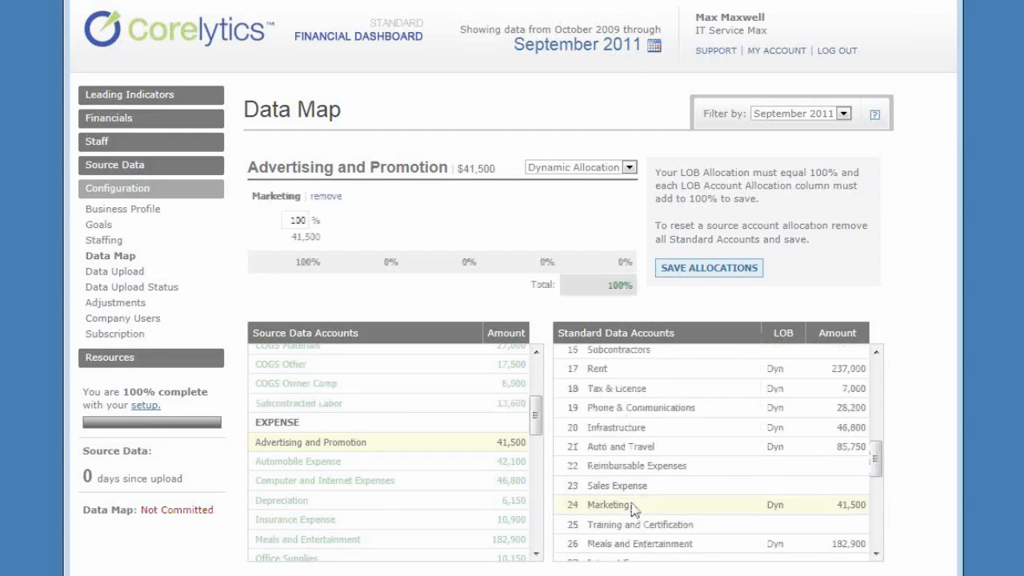
{"action": "left_click", "coordinate": [679, 269]}
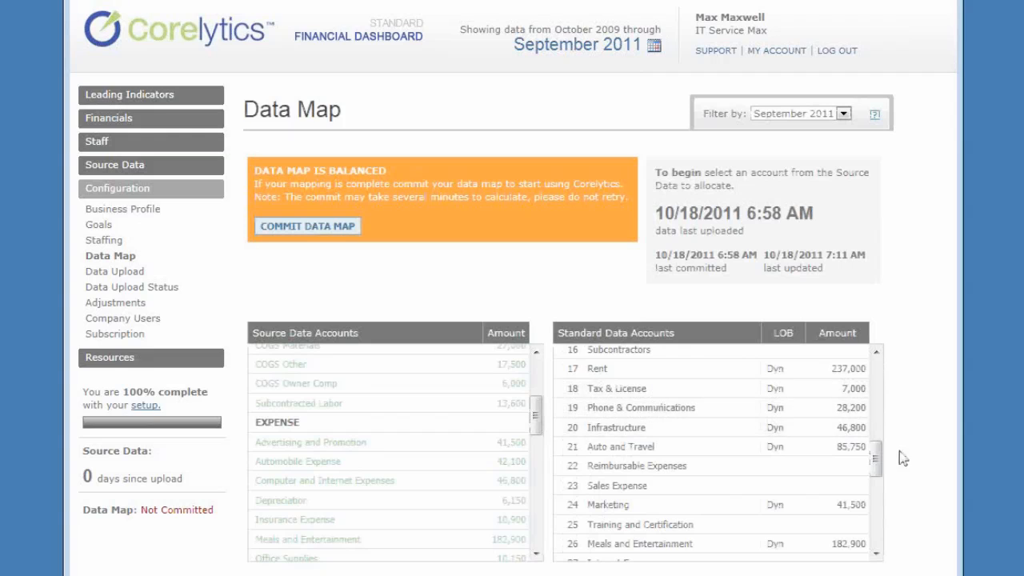
- Look through the remaining expense and balance sheet source accounts, and review how Accounts Receivable is mapped to the standard assets
{"action": "left_click_drag", "start_coordinate": [536, 409], "coordinate": [539, 458]}
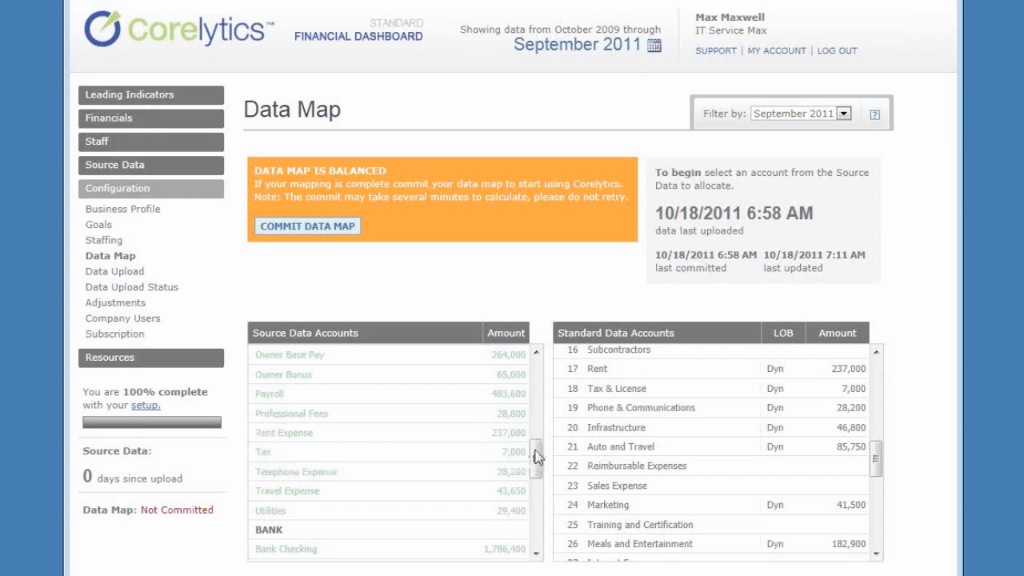
{"action": "mouse_move", "coordinate": [535, 451]}
{"action": "left_mouse_down"}
{"action": "mouse_move", "coordinate": [536, 475]}
{"action": "mouse_move", "coordinate": [536, 444]}
{"action": "left_mouse_up"}
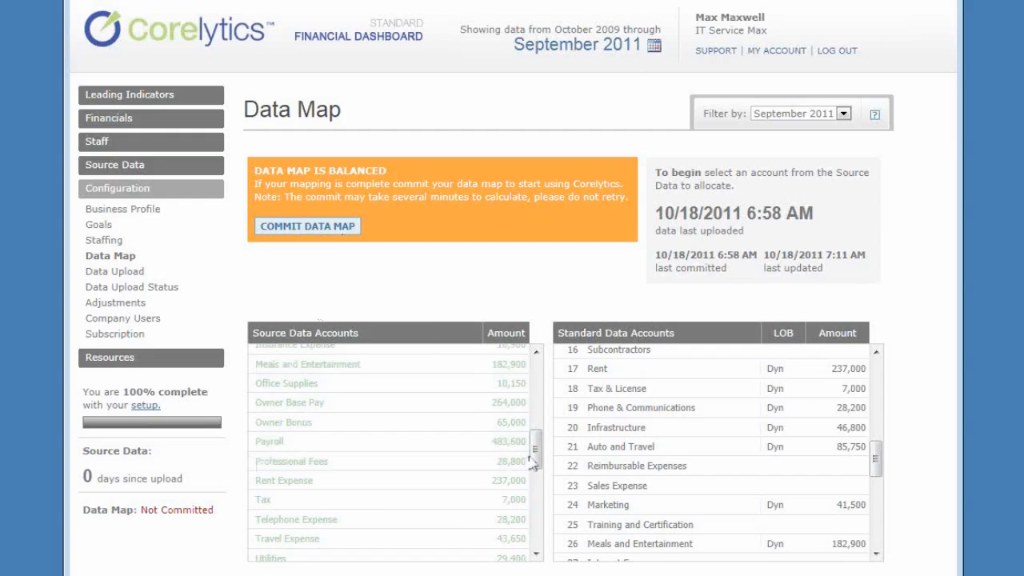
{"action": "left_click_drag", "start_coordinate": [535, 451], "coordinate": [537, 504]}
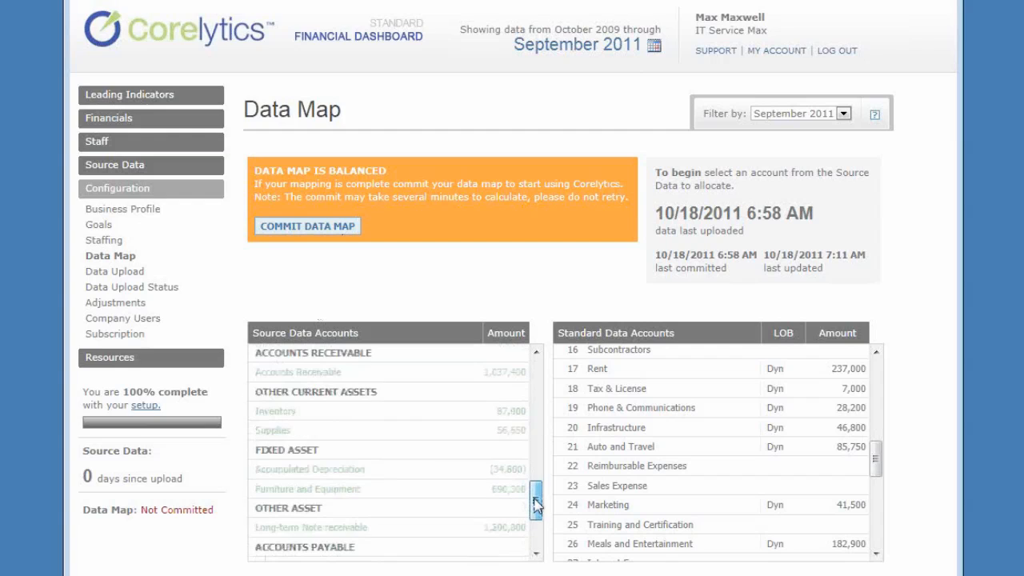
{"action": "left_click", "coordinate": [275, 374]}
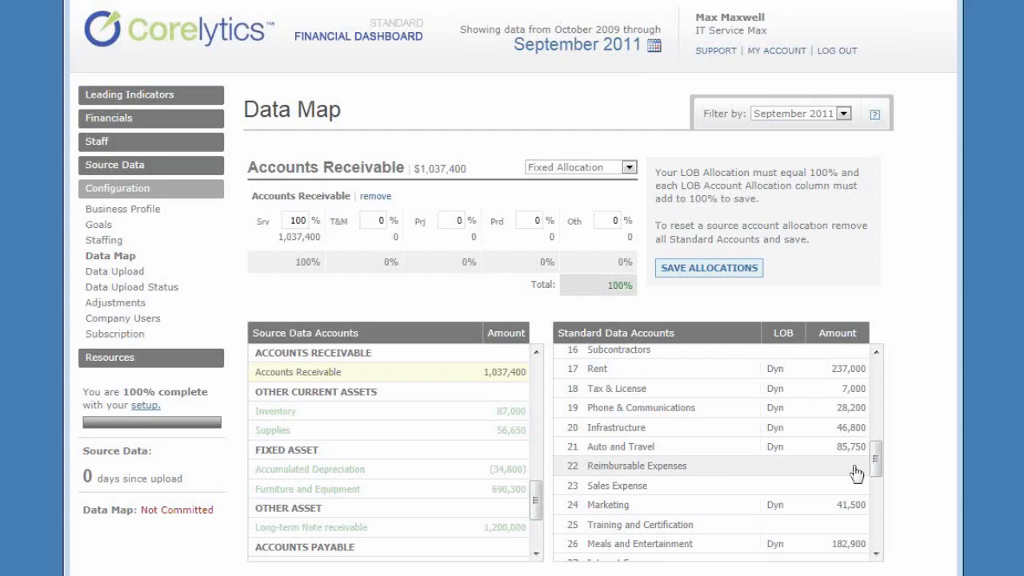
{"action": "left_click_drag", "start_coordinate": [875, 463], "coordinate": [877, 514]}
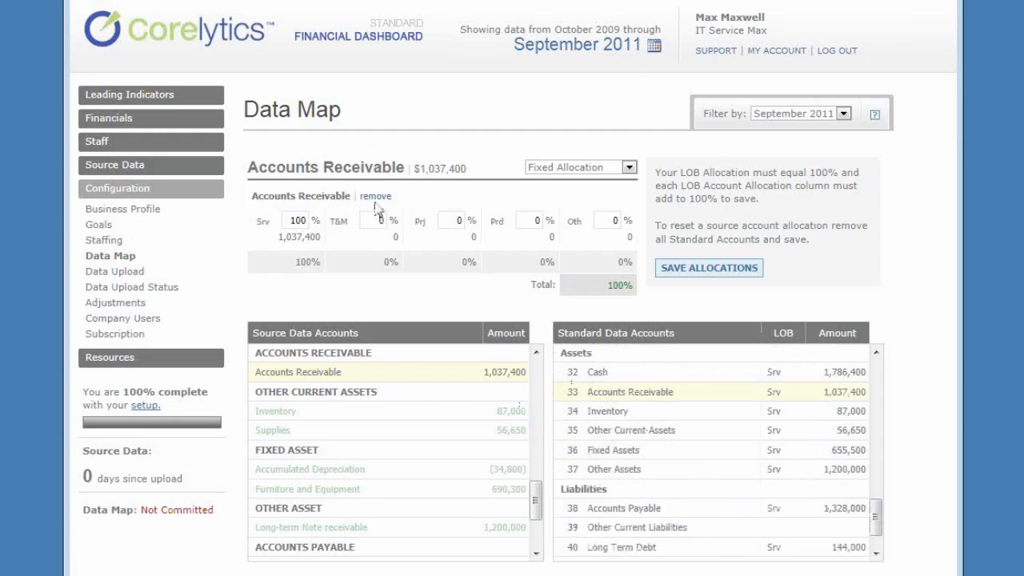
- Remove the Accounts Receivable mapping, map the account again to the Accounts Receivable standard account, and save the allocations
{"action": "left_click", "coordinate": [636, 168]}
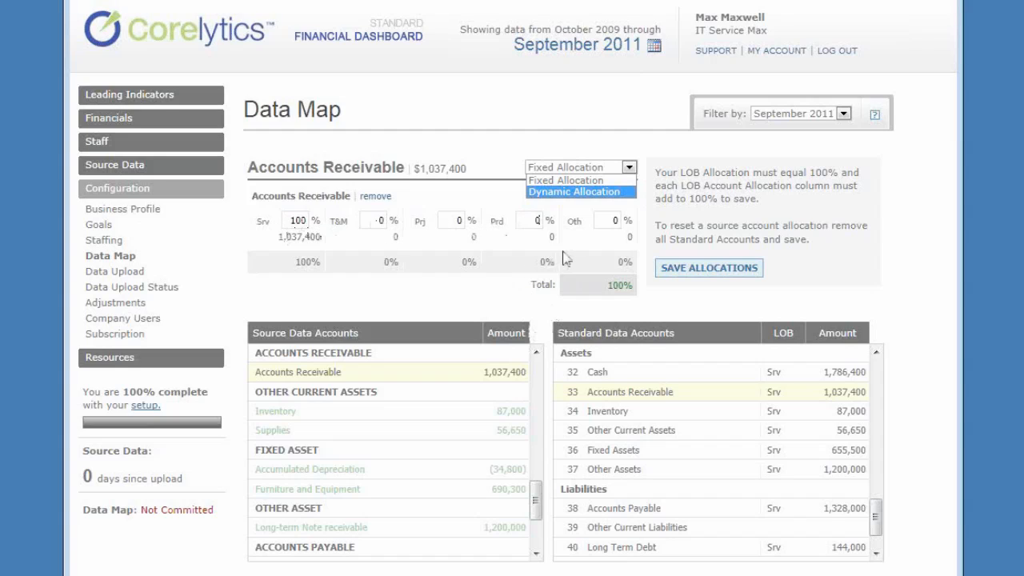
{"action": "left_click", "coordinate": [376, 196]}
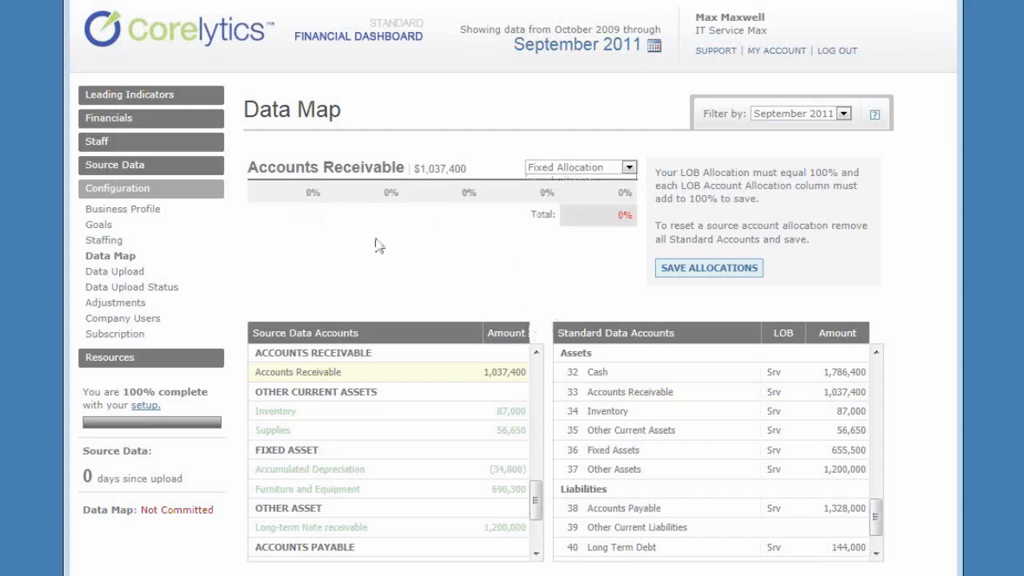
{"action": "left_click", "coordinate": [656, 416]}
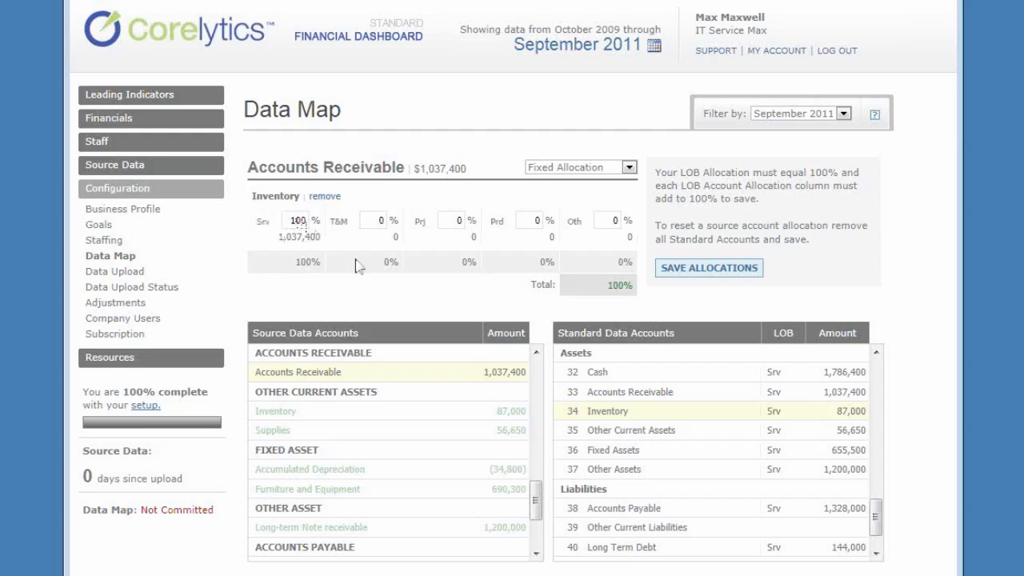
{"action": "left_click", "coordinate": [324, 196]}
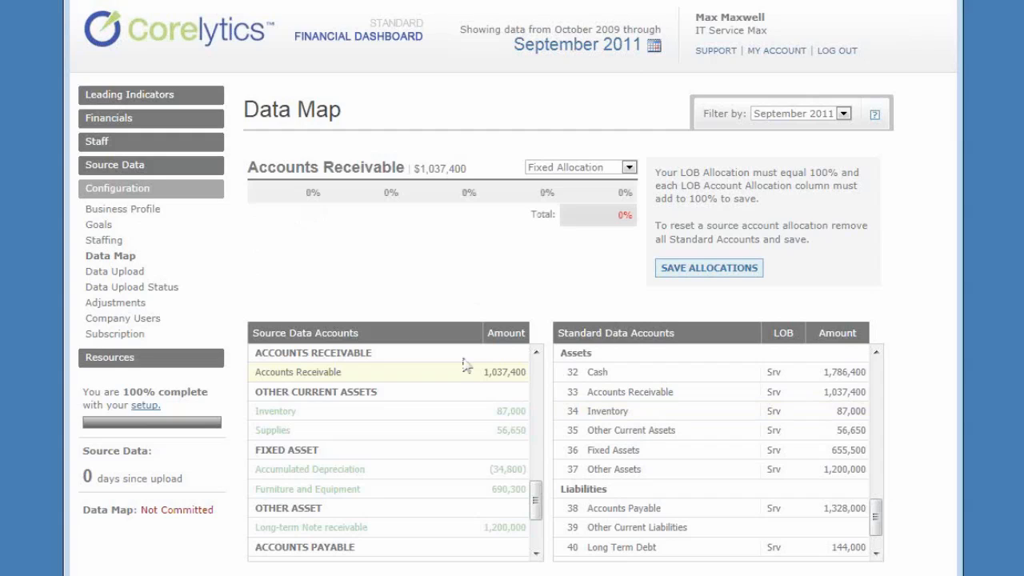
{"action": "left_click", "coordinate": [589, 392]}
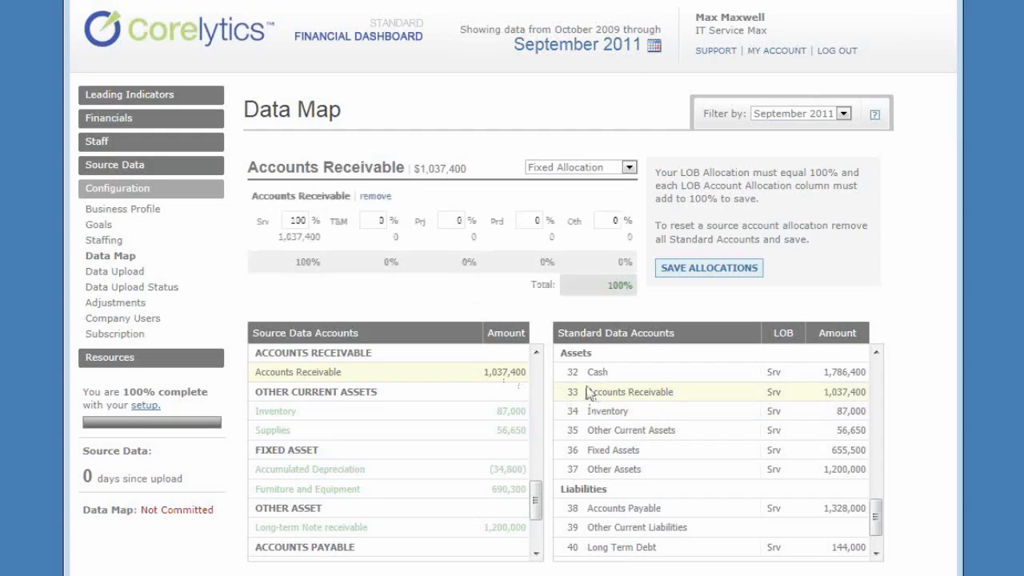
{"action": "left_click", "coordinate": [682, 269]}
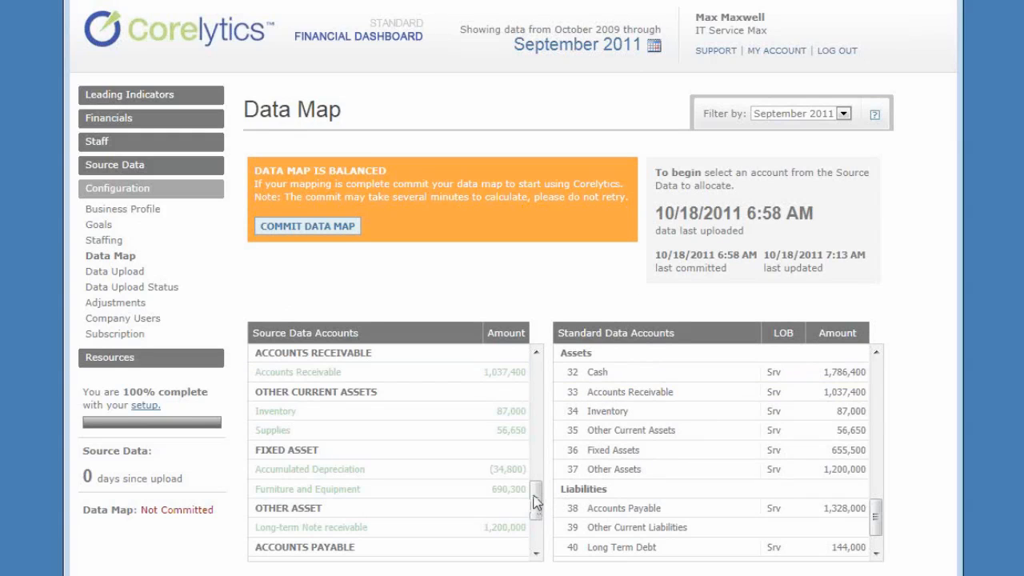
- Open the Owner Distributions source account, and review its standard equity mapping and the standard asset, non-operating and expense accounts
{"action": "left_click_drag", "start_coordinate": [535, 509], "coordinate": [539, 540]}
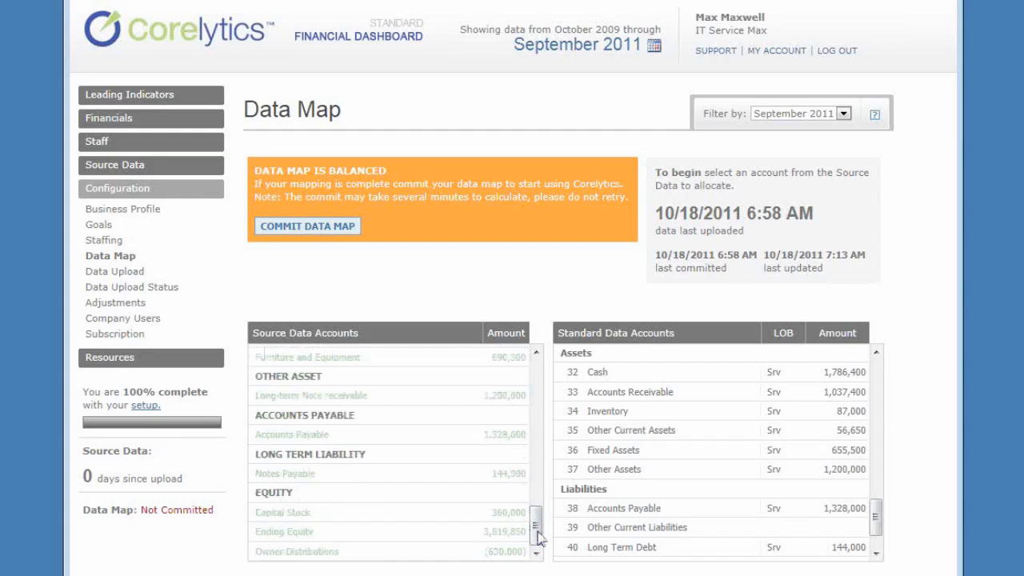
{"action": "left_click", "coordinate": [366, 552]}
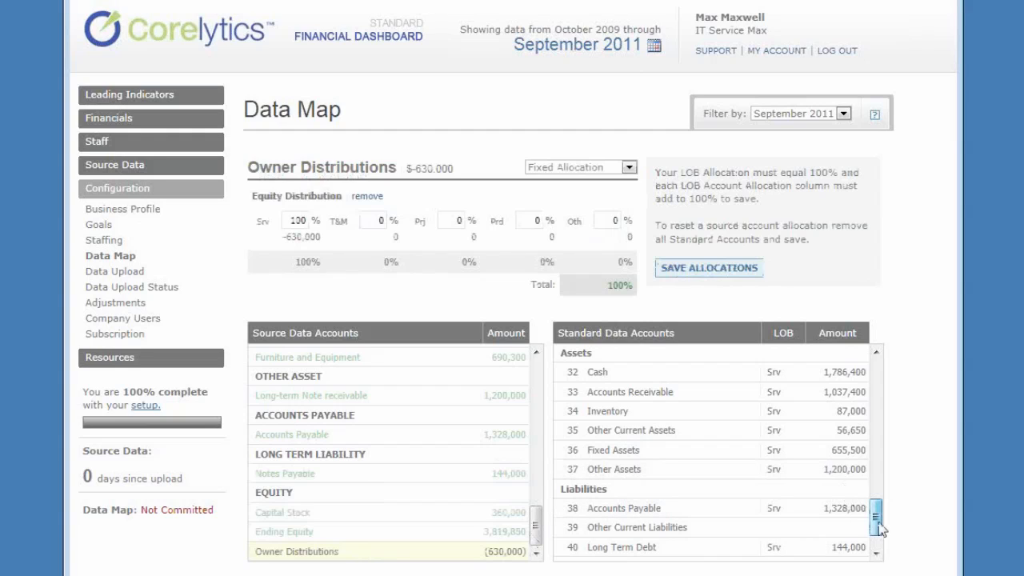
{"action": "left_click_drag", "start_coordinate": [875, 516], "coordinate": [840, 570]}
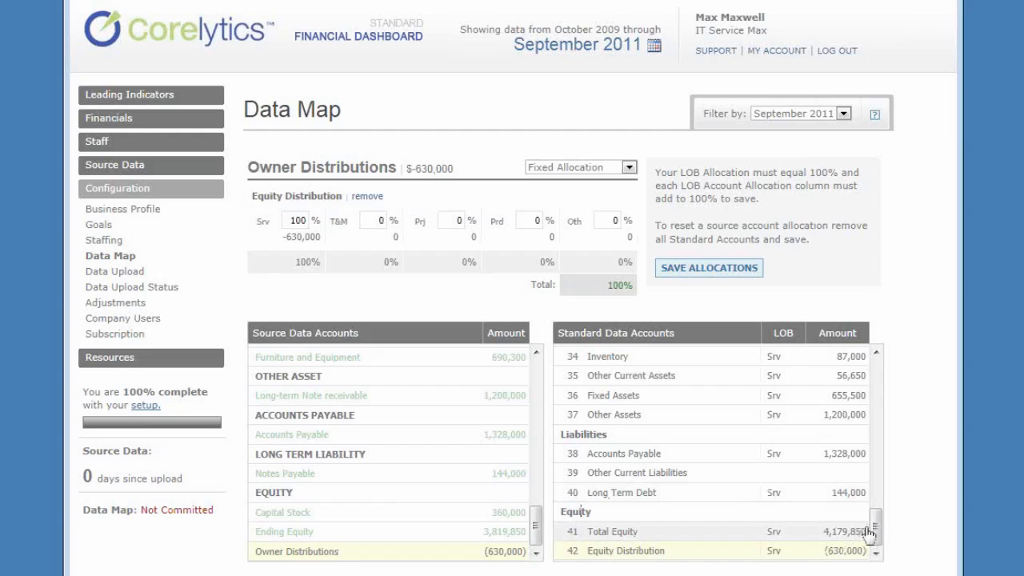
{"action": "left_click_drag", "start_coordinate": [876, 532], "coordinate": [876, 503]}
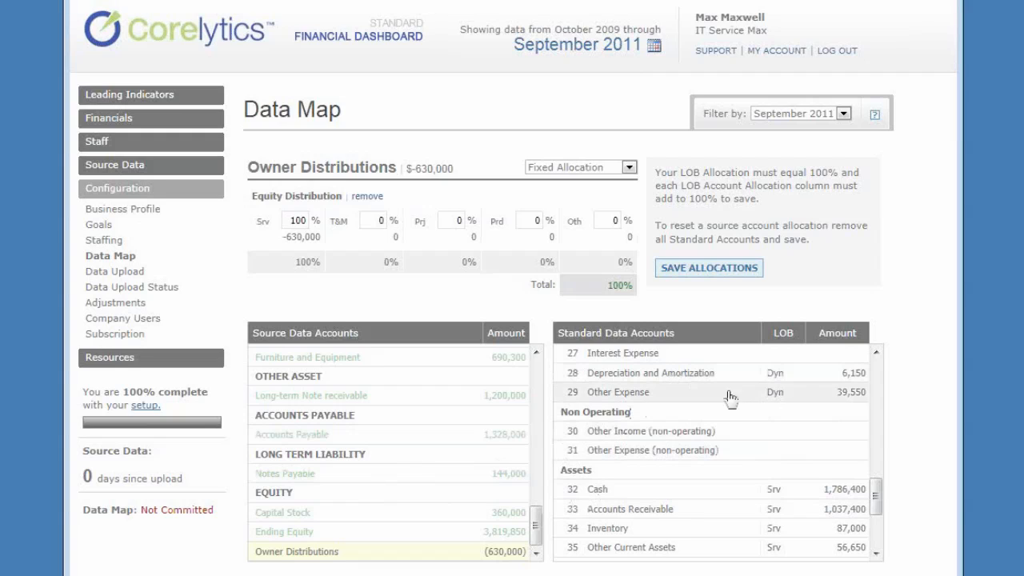
{"action": "left_click_drag", "start_coordinate": [878, 500], "coordinate": [879, 476]}
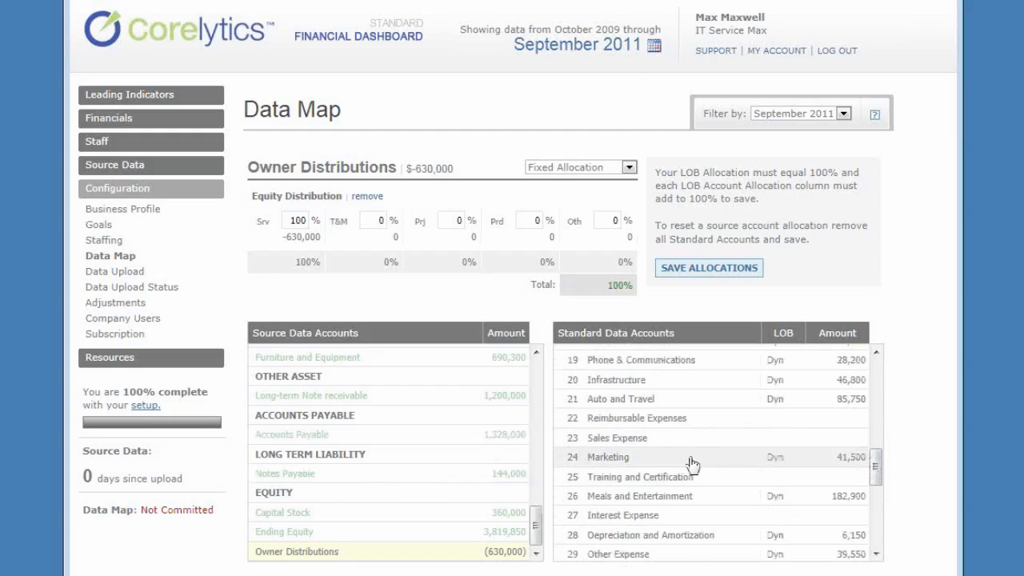
{"action": "scroll", "coordinate": [877, 470], "scroll_direction": "up", "scroll_amount": 1}
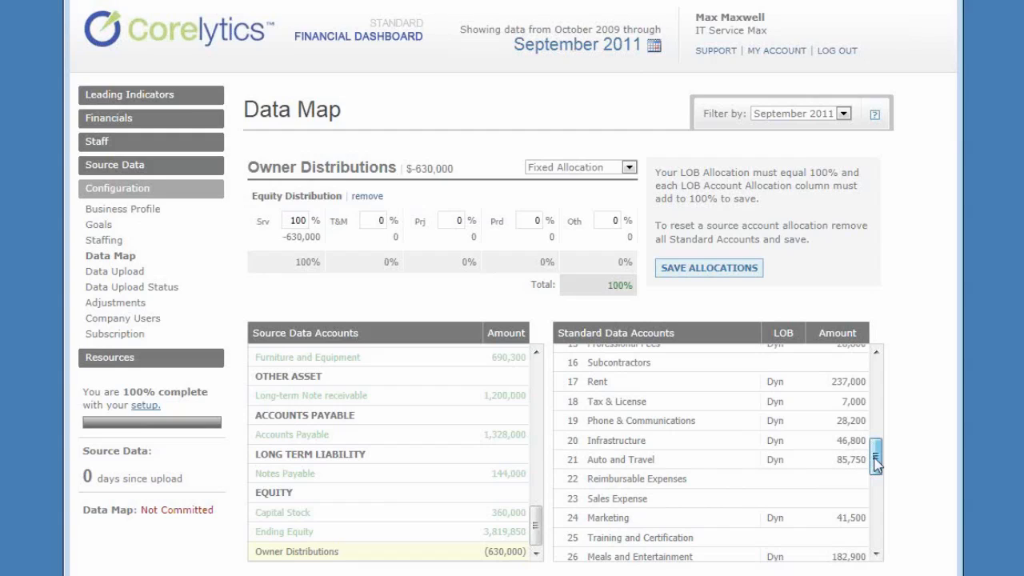
{"action": "left_click_drag", "start_coordinate": [876, 464], "coordinate": [877, 432]}
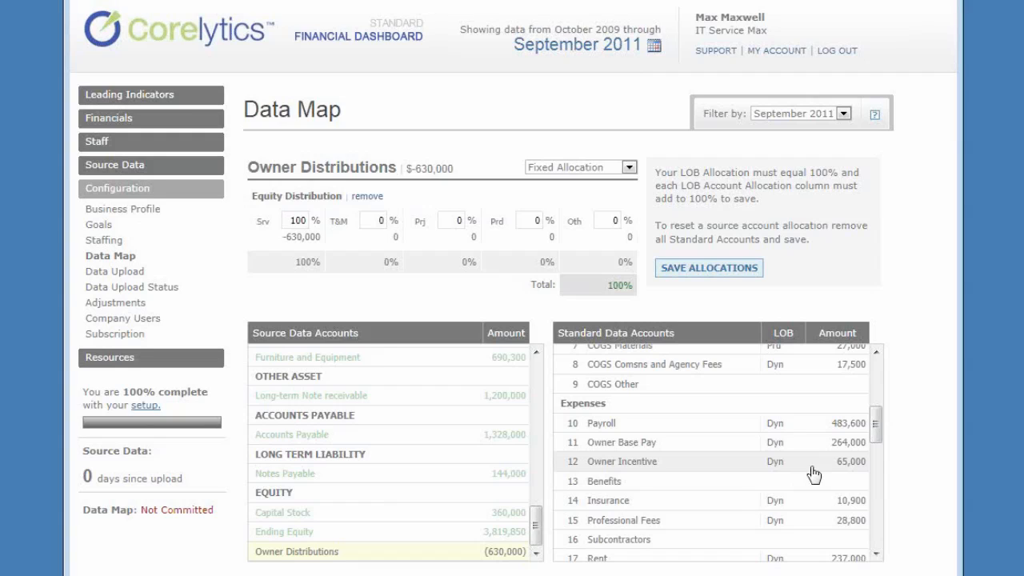
- Save the Owner Distributions allocations and commit the data map
{"action": "left_click", "coordinate": [694, 266]}
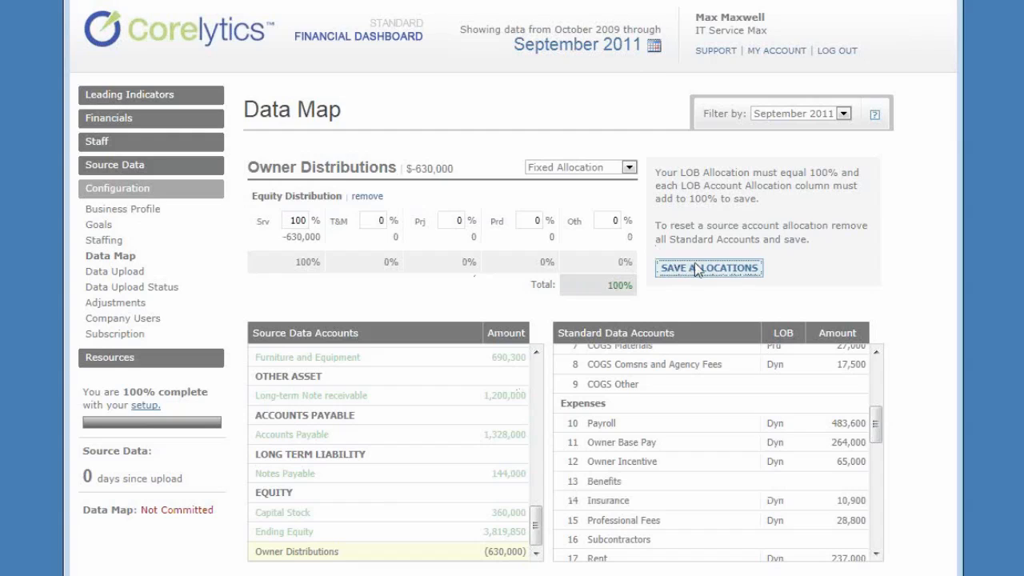
{"action": "left_click", "coordinate": [291, 230]}
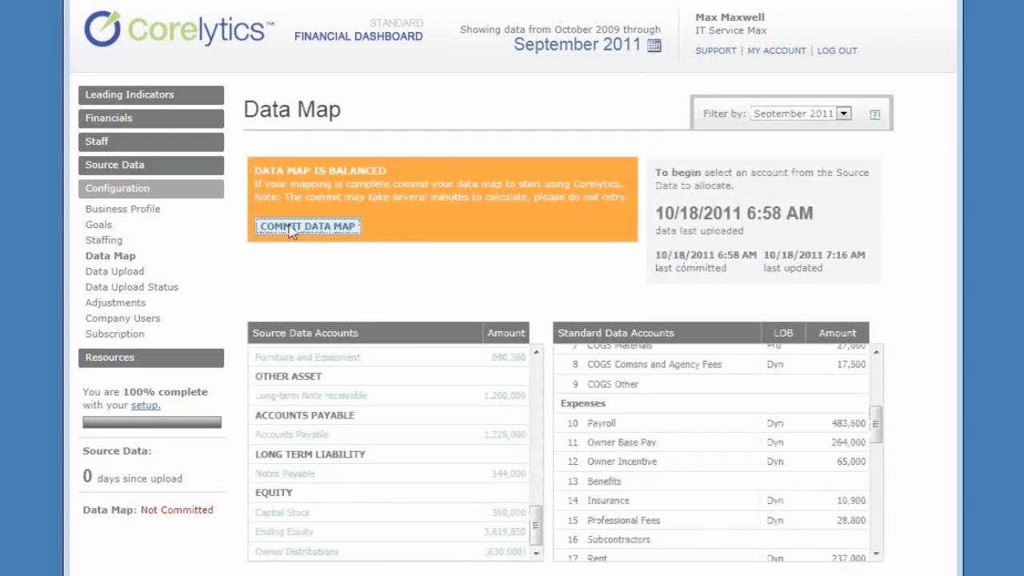